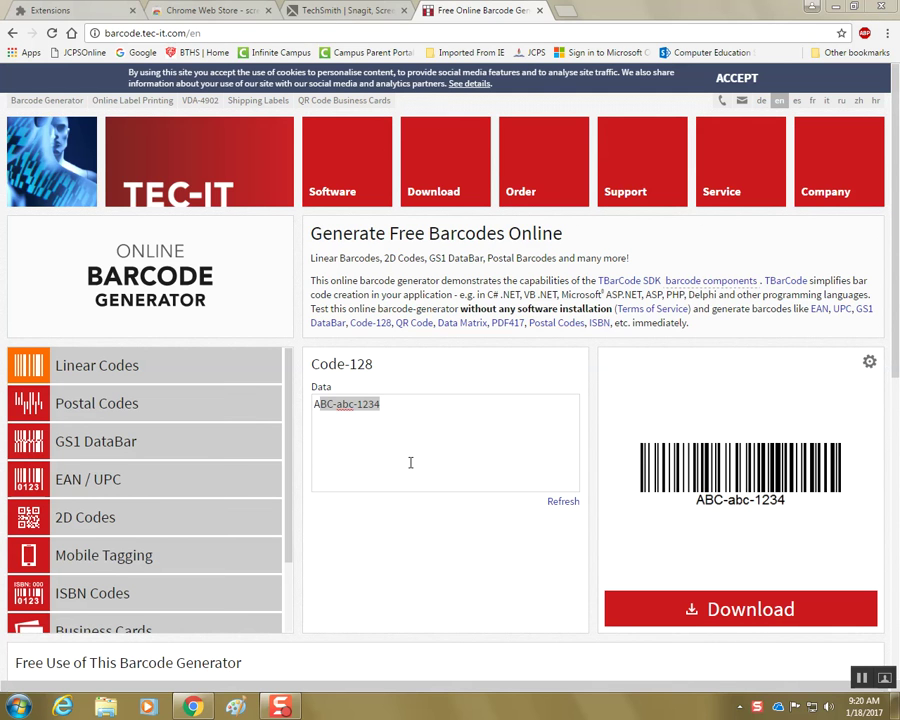
- Replace the sample Code-128 data with 44130463-2 and refresh the generated barcode
click(410, 462)
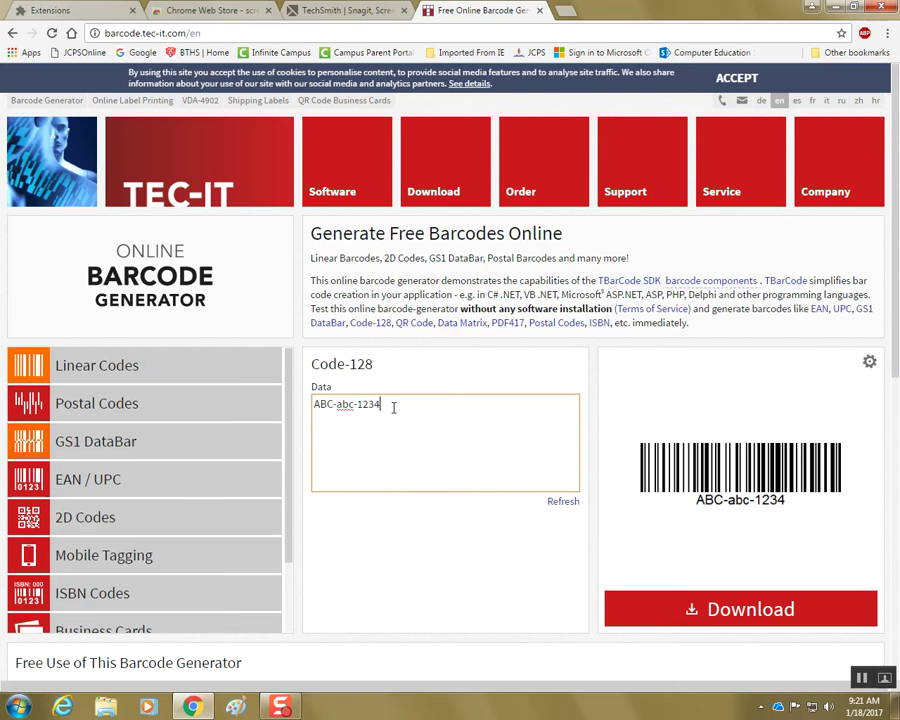
drag(380, 404, 302, 404)
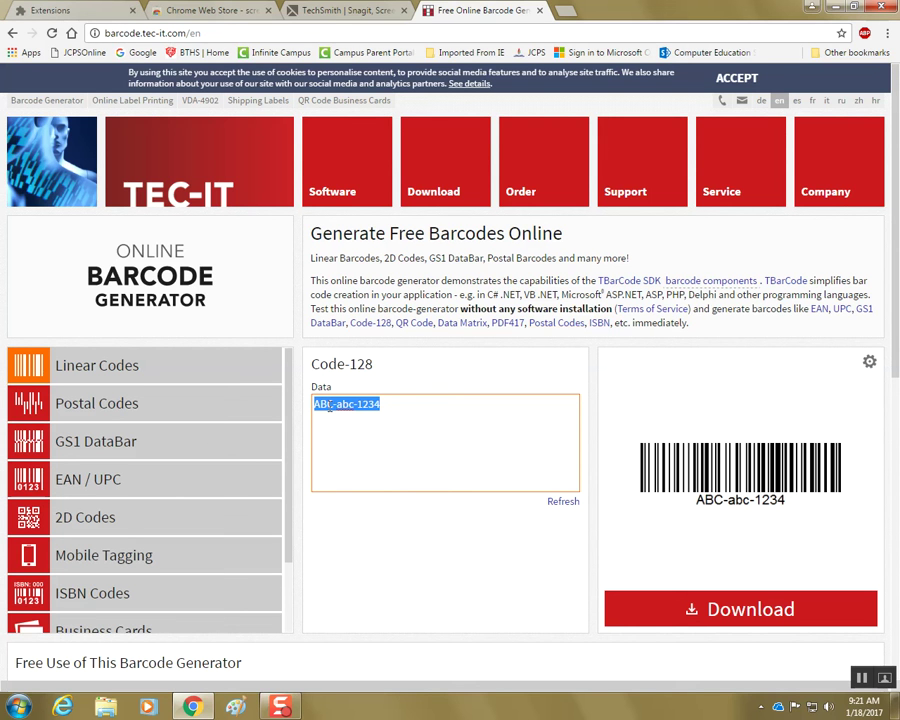
text(44130)
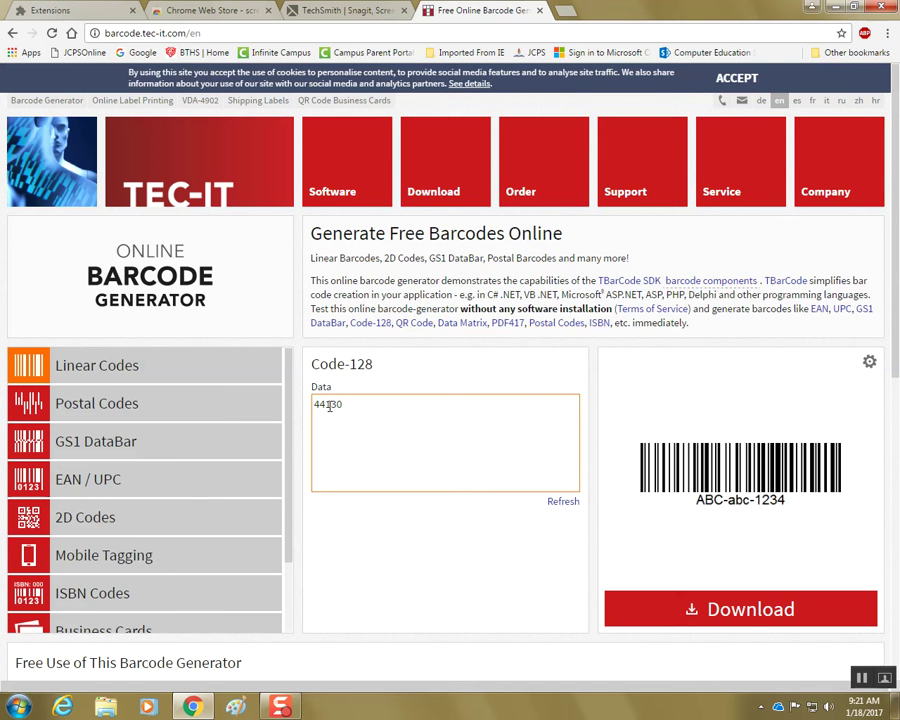
text(463-2)
click(561, 504)
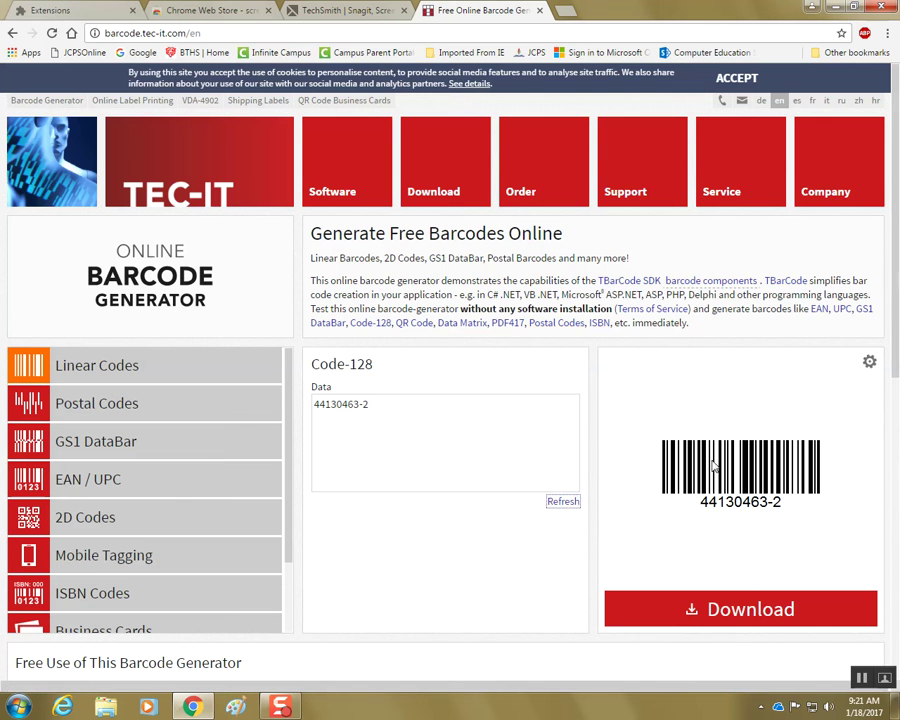
- Download the generated barcode image and cut the file barcode (1) from the Downloads folder
click(716, 609)
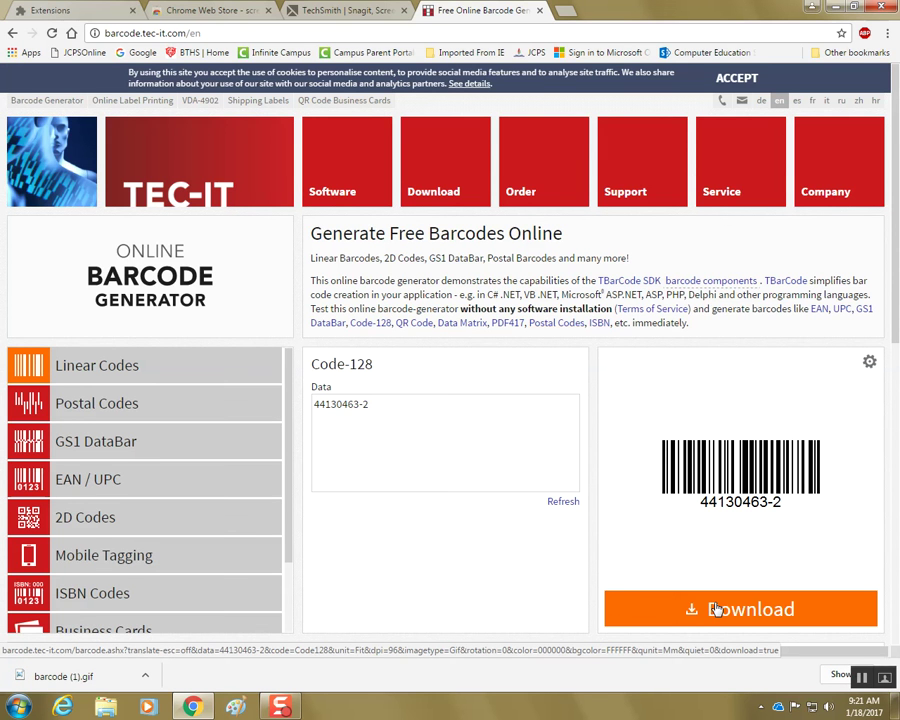
click(147, 677)
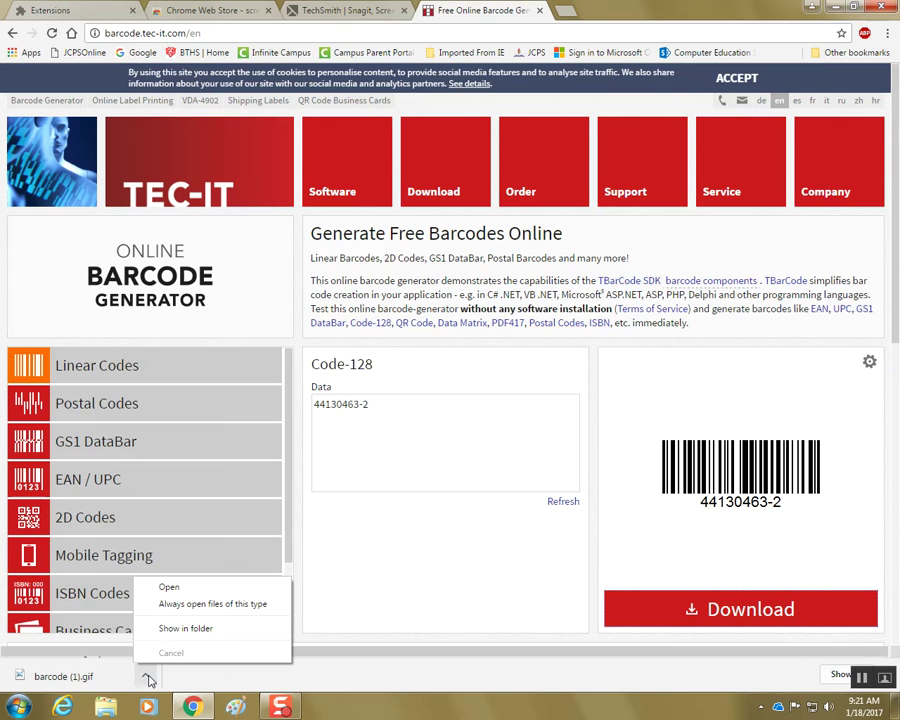
click(185, 630)
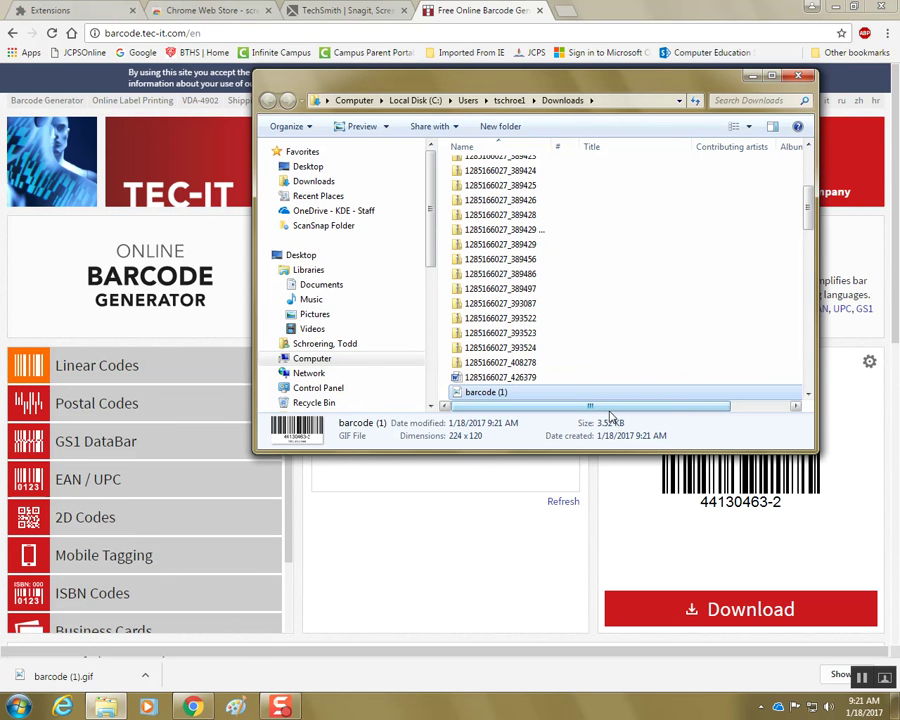
double_click(497, 396)
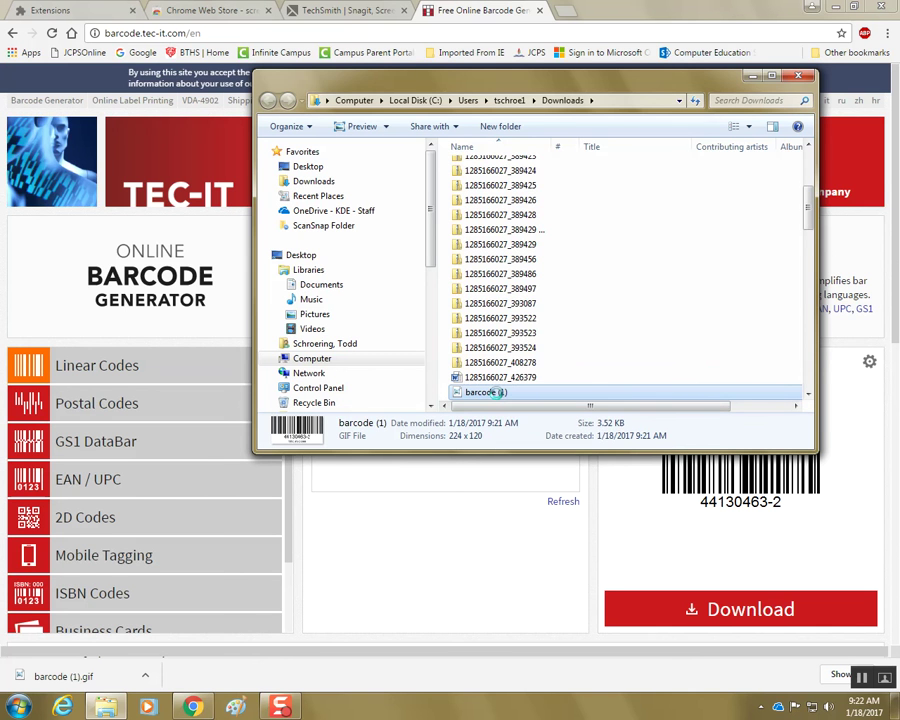
right_click(497, 394)
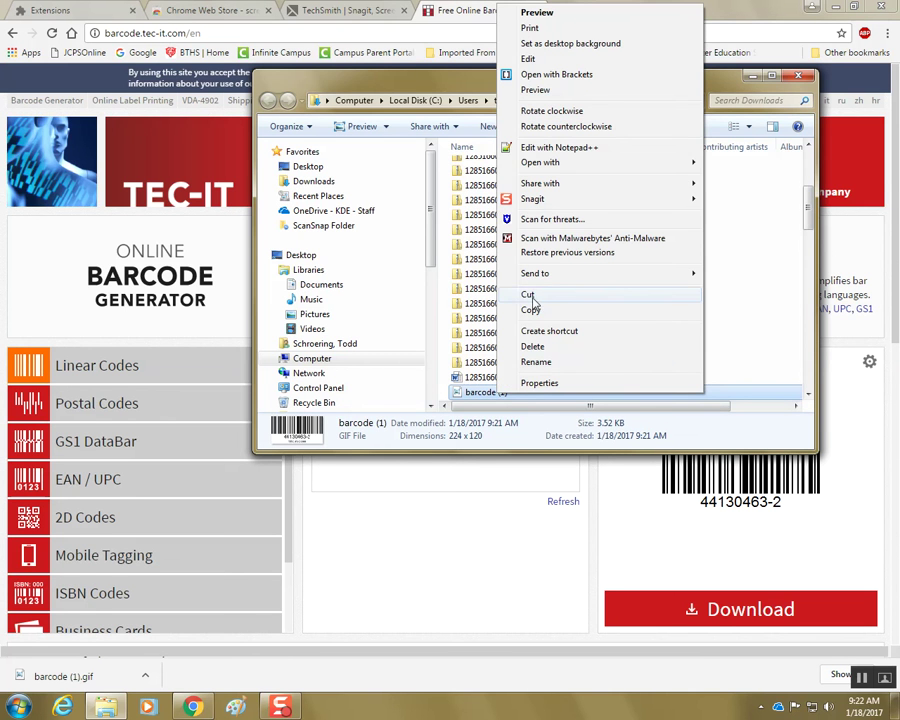
click(531, 297)
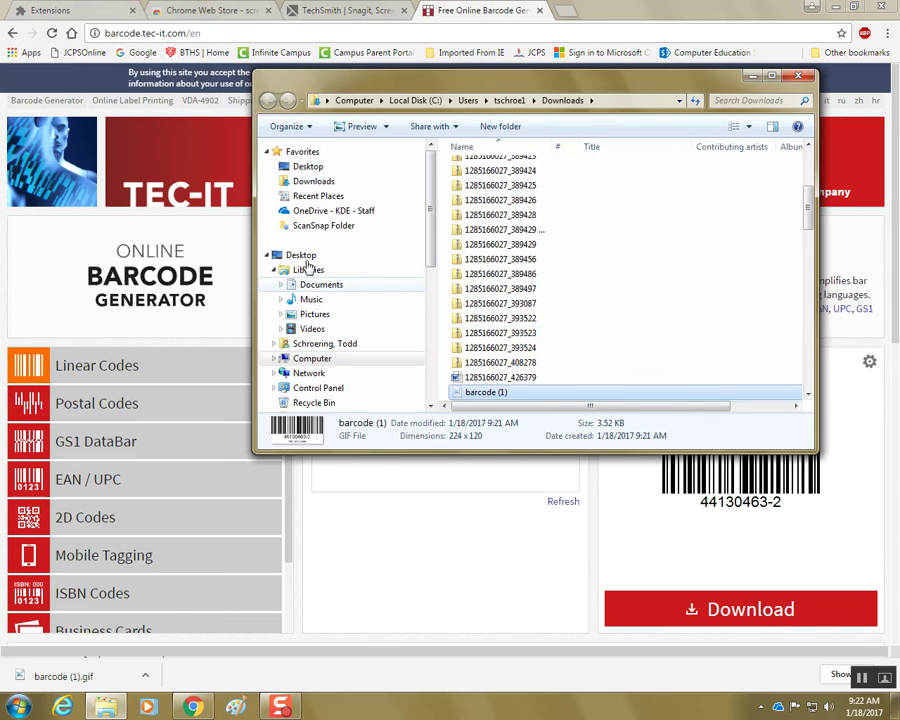
- Create a desktop folder named Barcodes and paste the cut barcode file into it
click(303, 255)
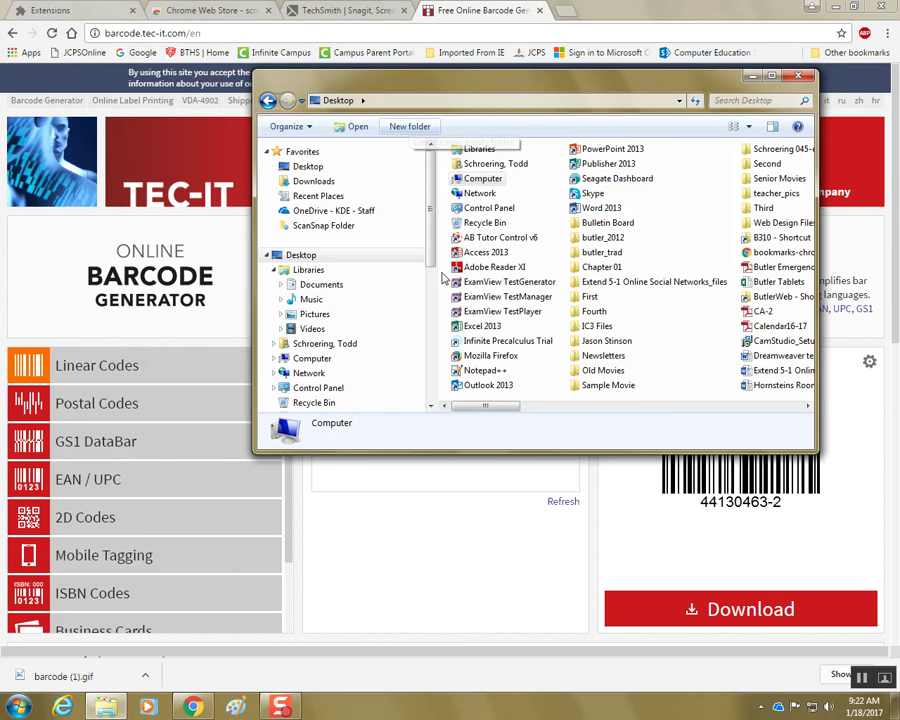
text(Barcod)
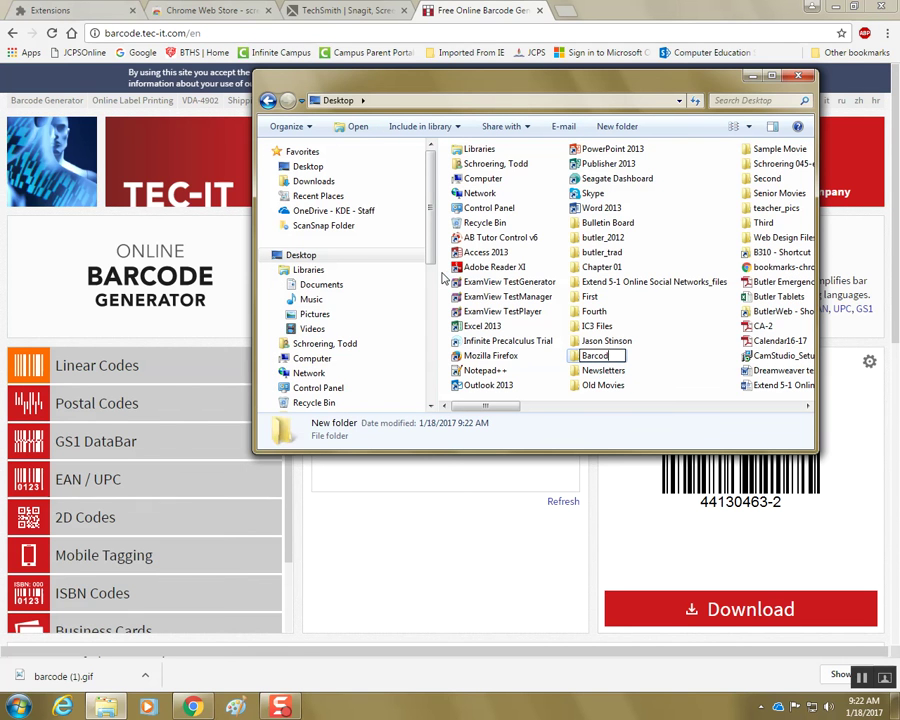
text(ss)
key(Return)
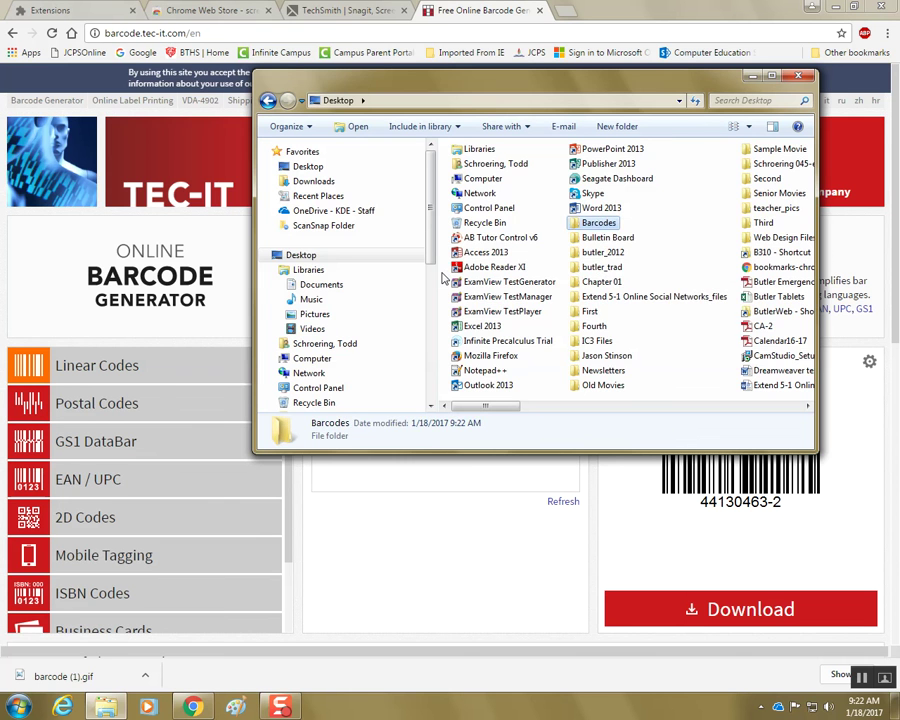
key(Return)
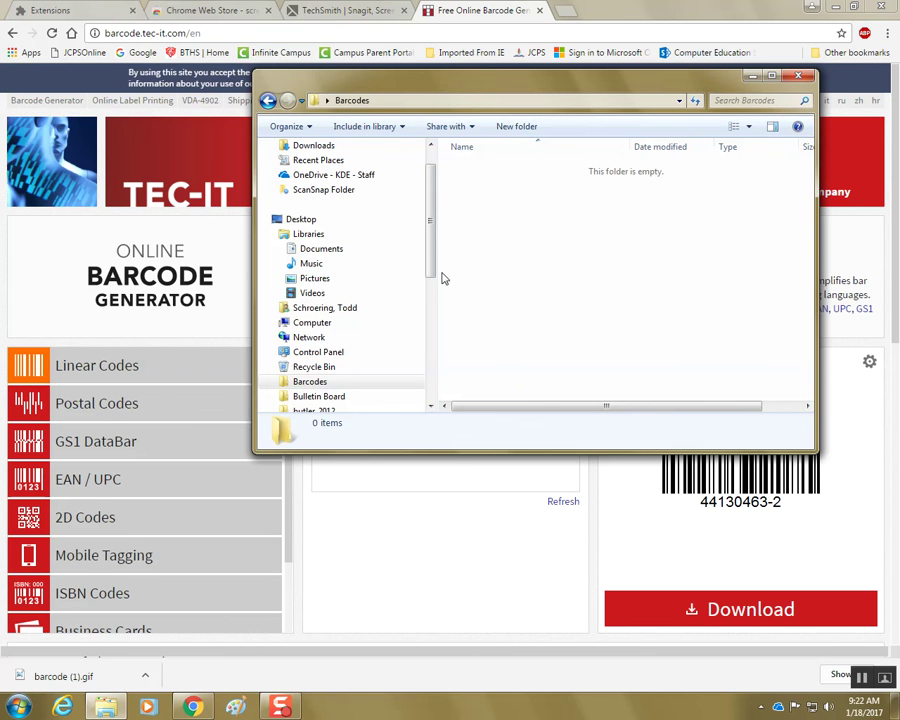
key(ctrl+v)
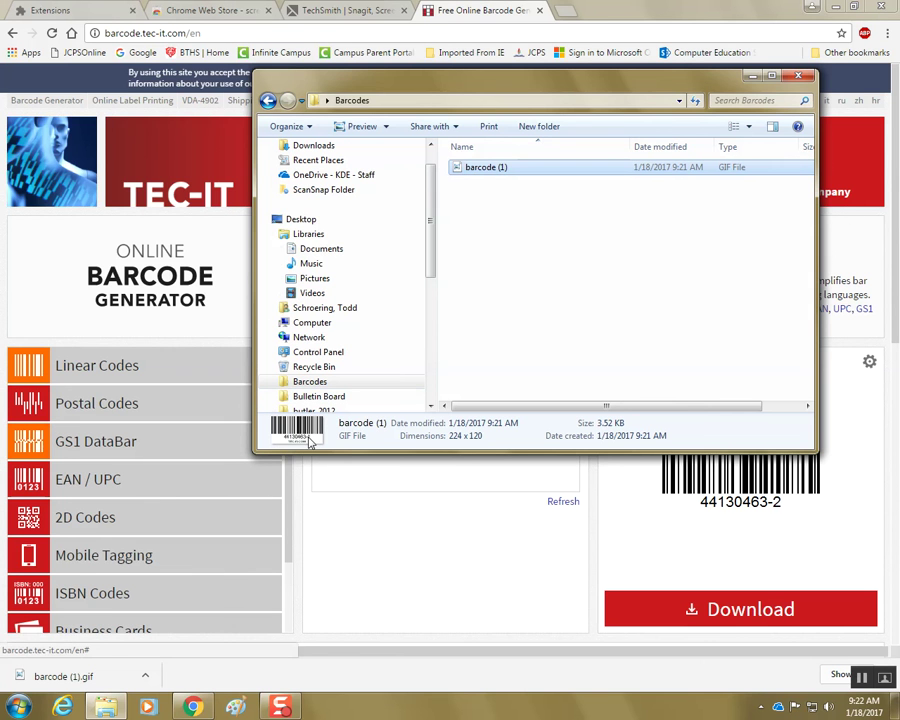
- Rename the barcode file in the Barcodes folder as apbiology and preview the image
click(486, 169)
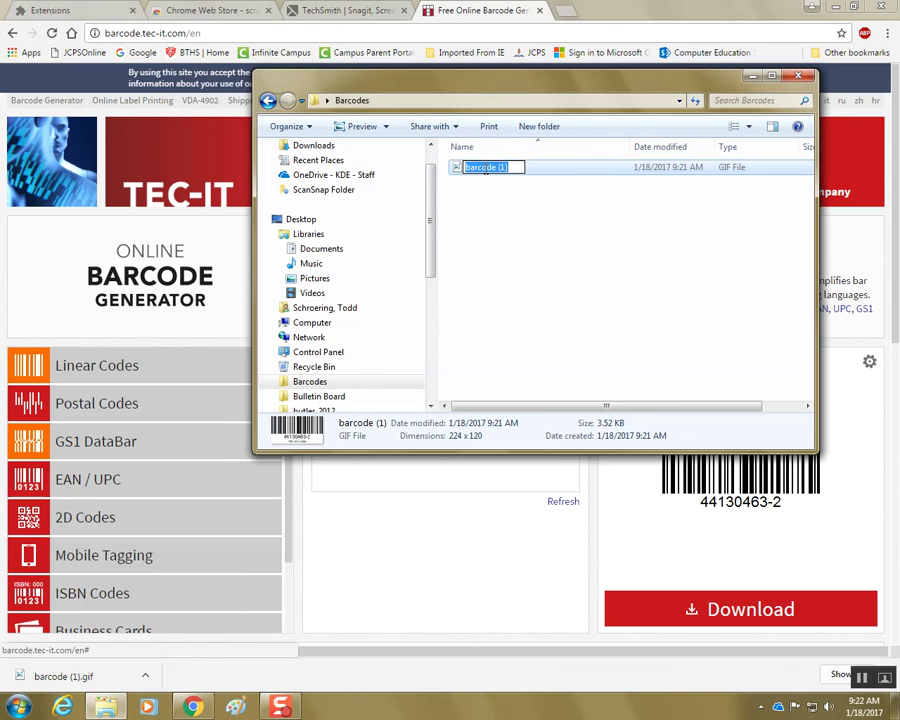
text(apbio)
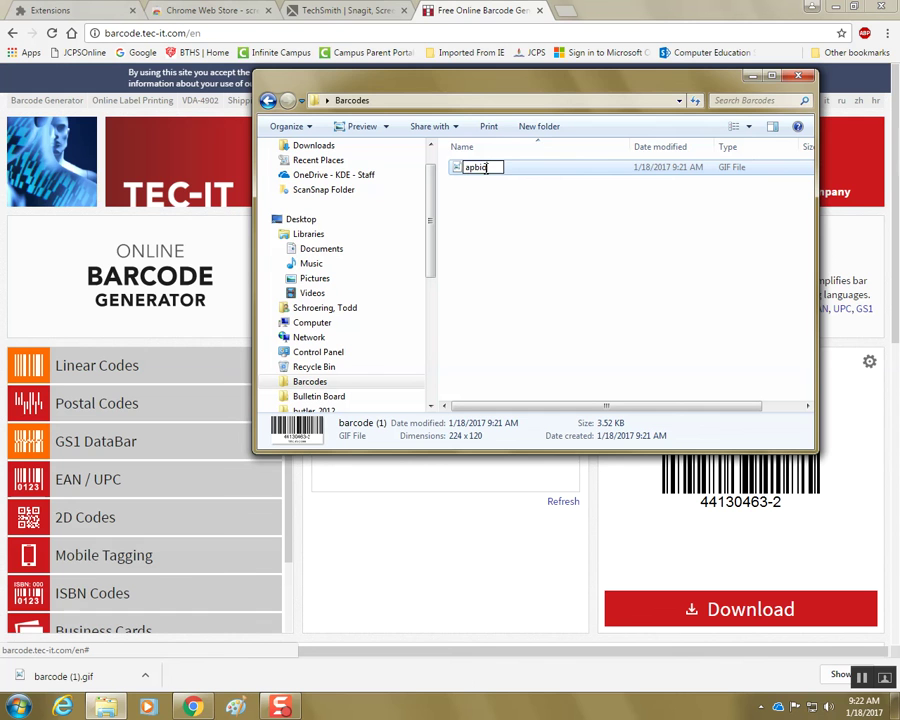
text(logy)
key(Return)
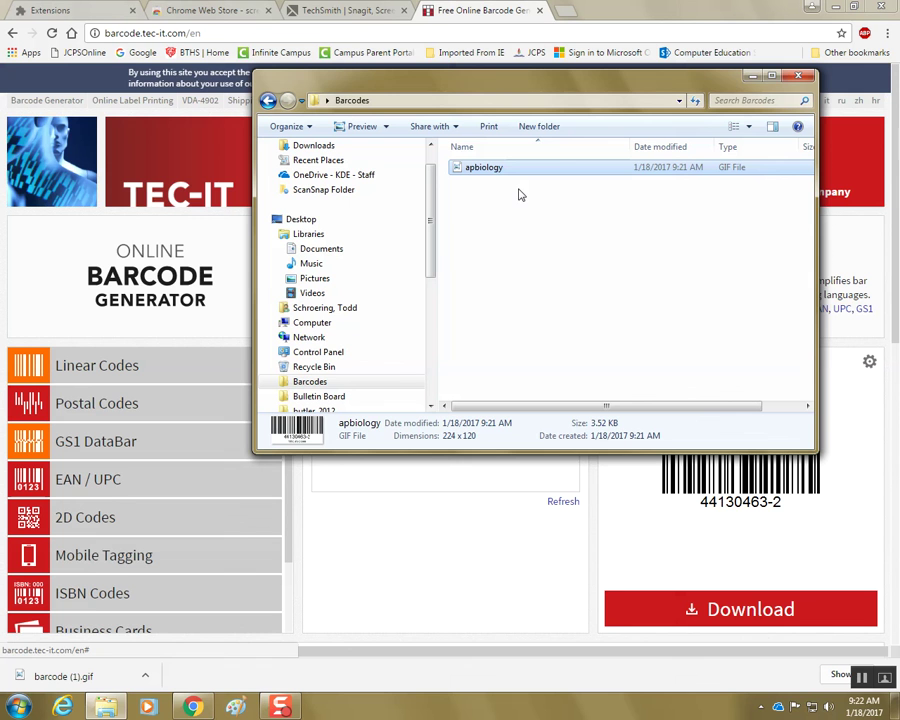
double_click(458, 170)
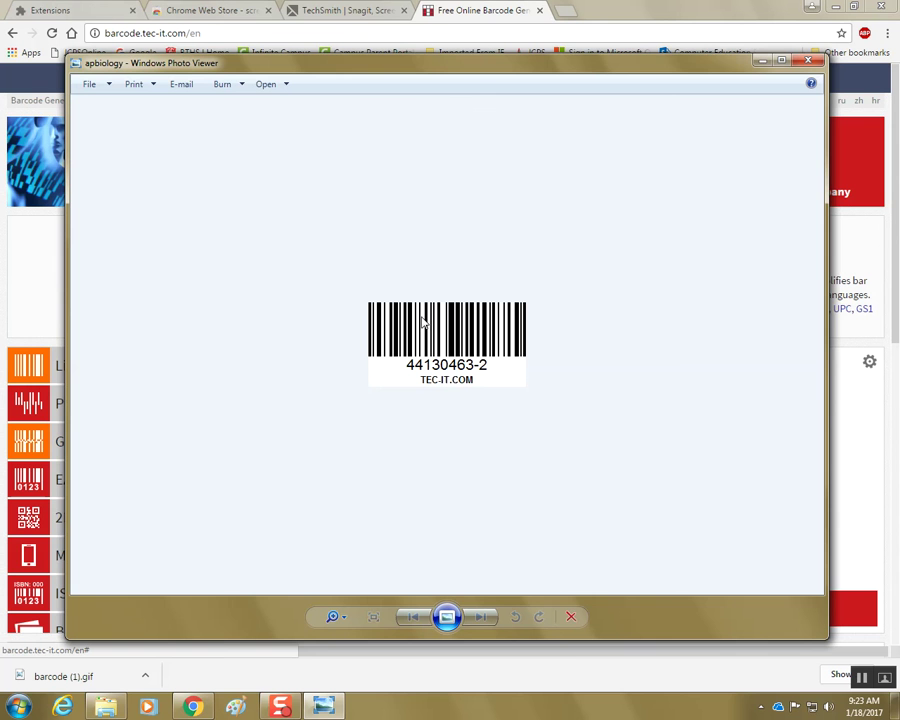
click(807, 63)
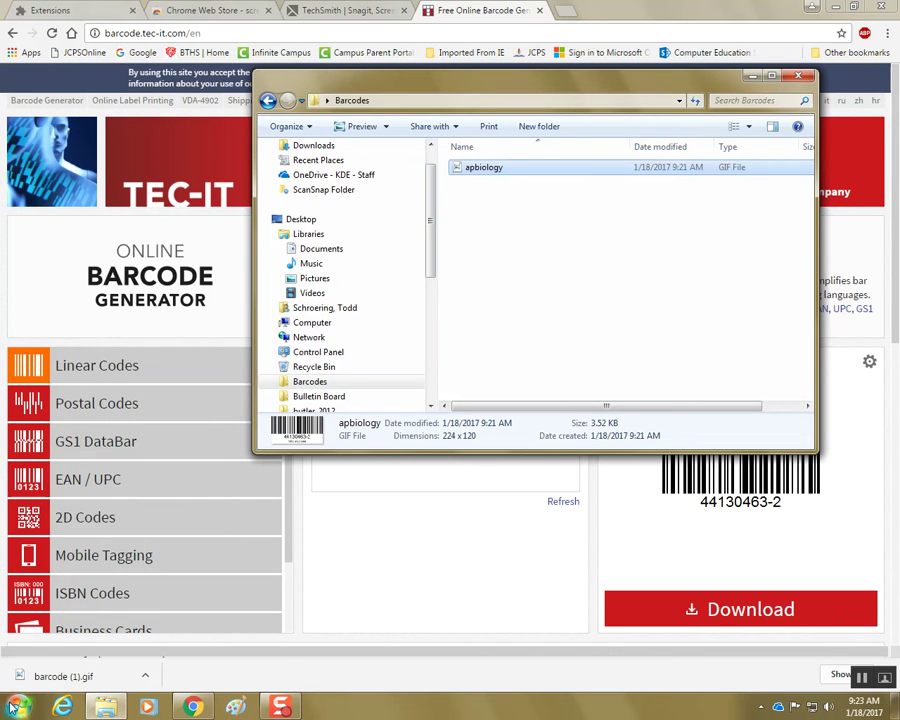
- Switch to Word 2013 and enter "AP Biology" followed by a tab in a blank document
click(18, 708)
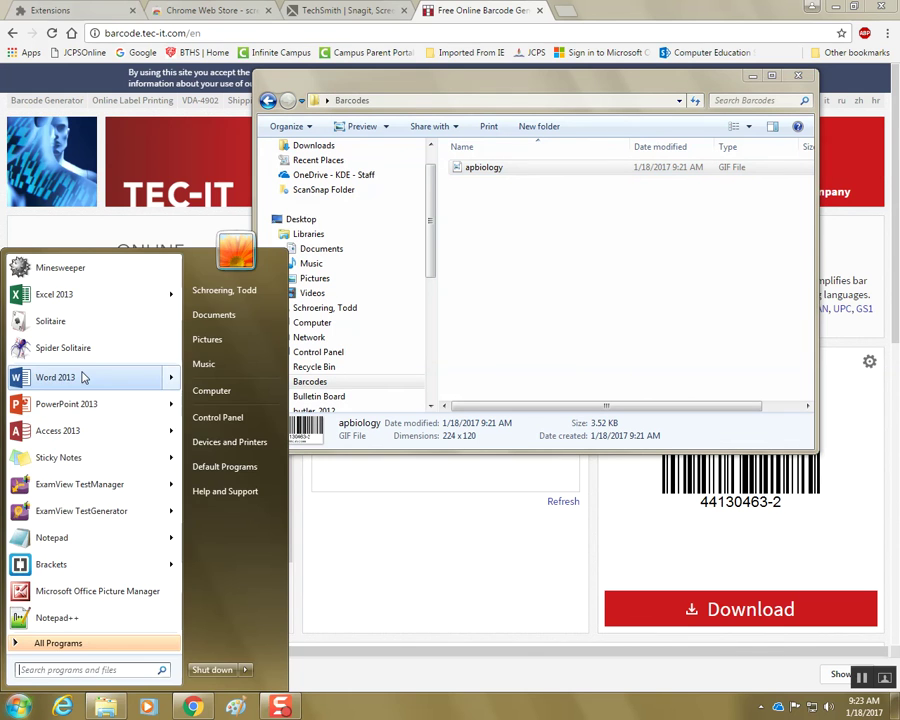
key(Escape)
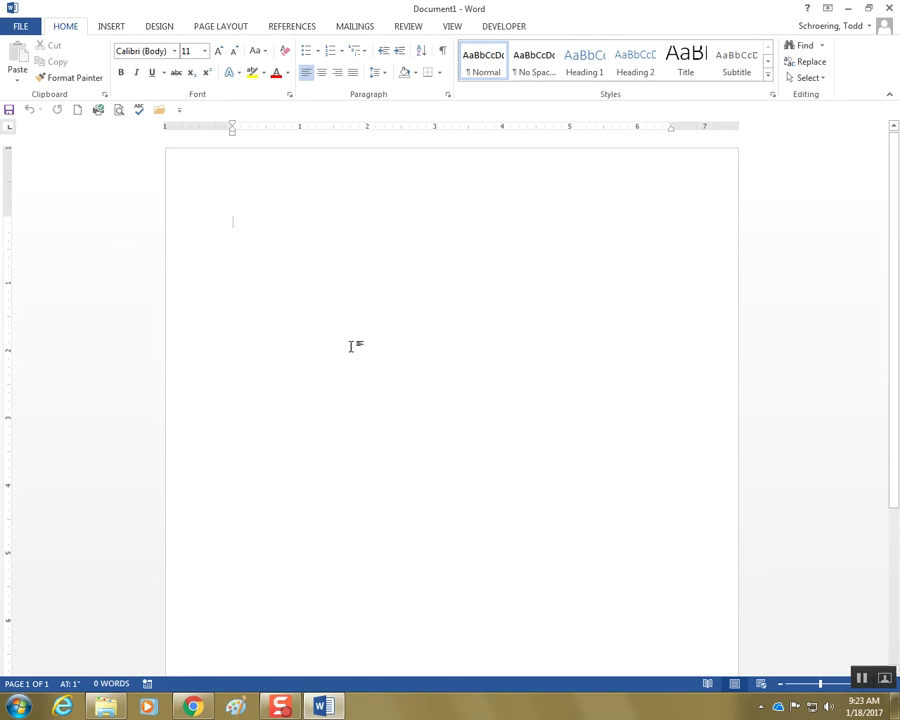
text(AP Biology)
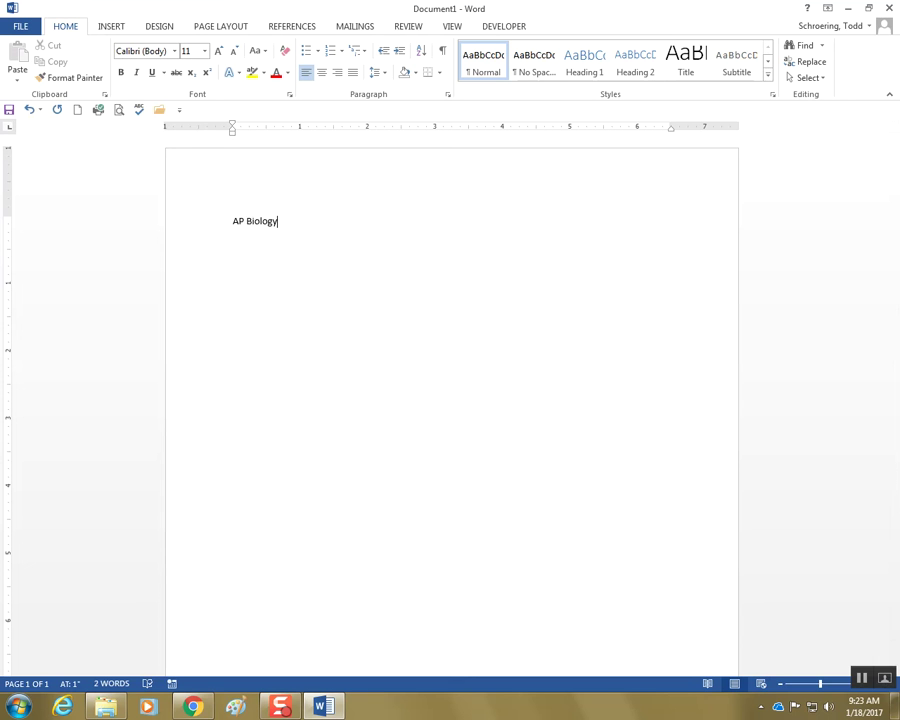
key(Tab)
- Insert the apbiology picture from the desktop's Barcodes folder beside the AP Biology label
click(111, 28)
click(129, 63)
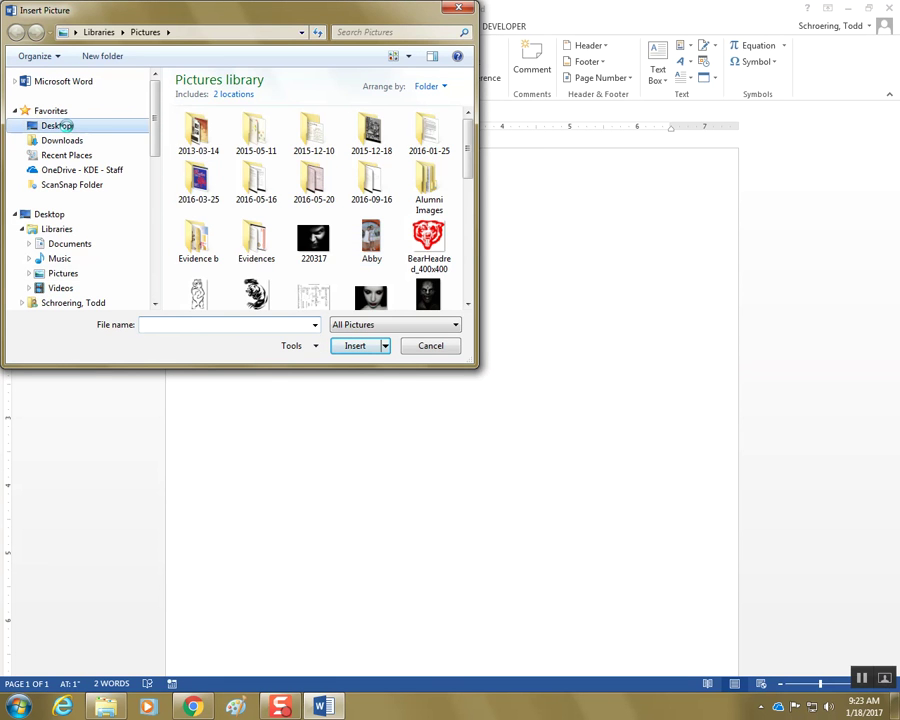
click(57, 125)
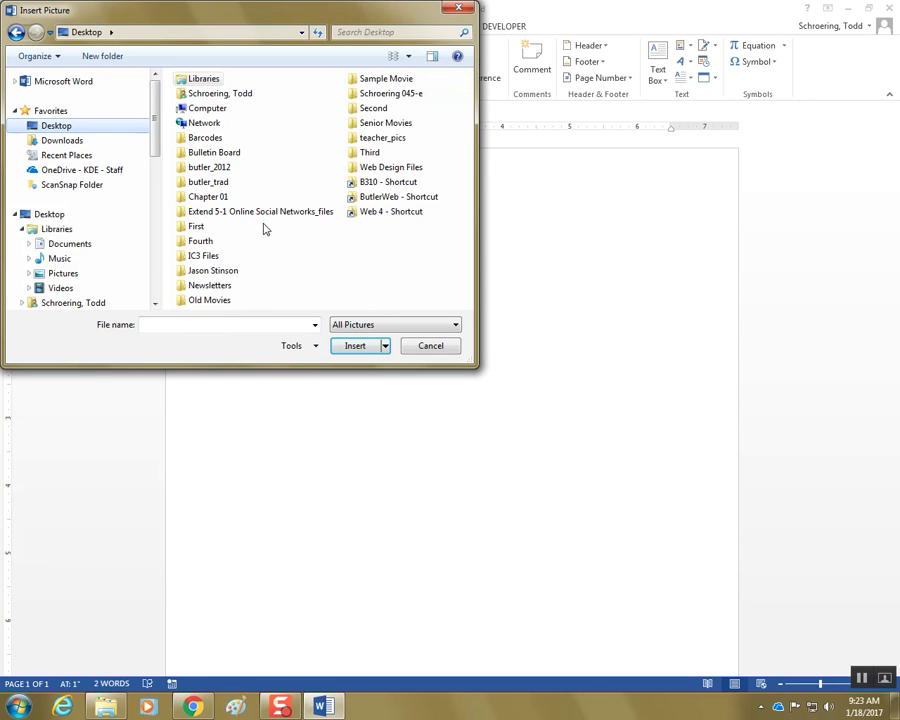
double_click(203, 137)
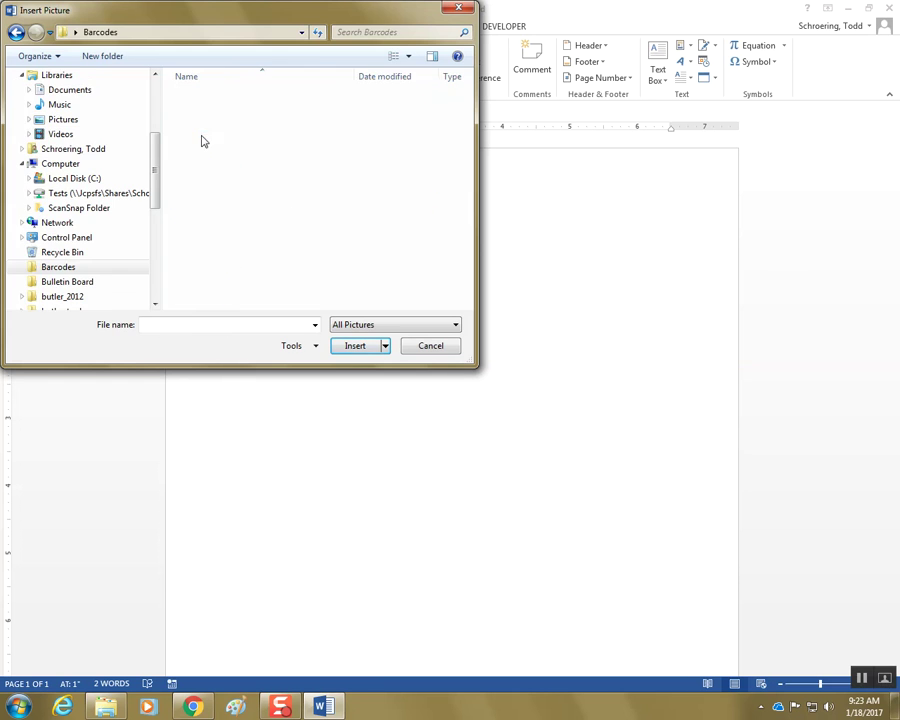
double_click(209, 95)
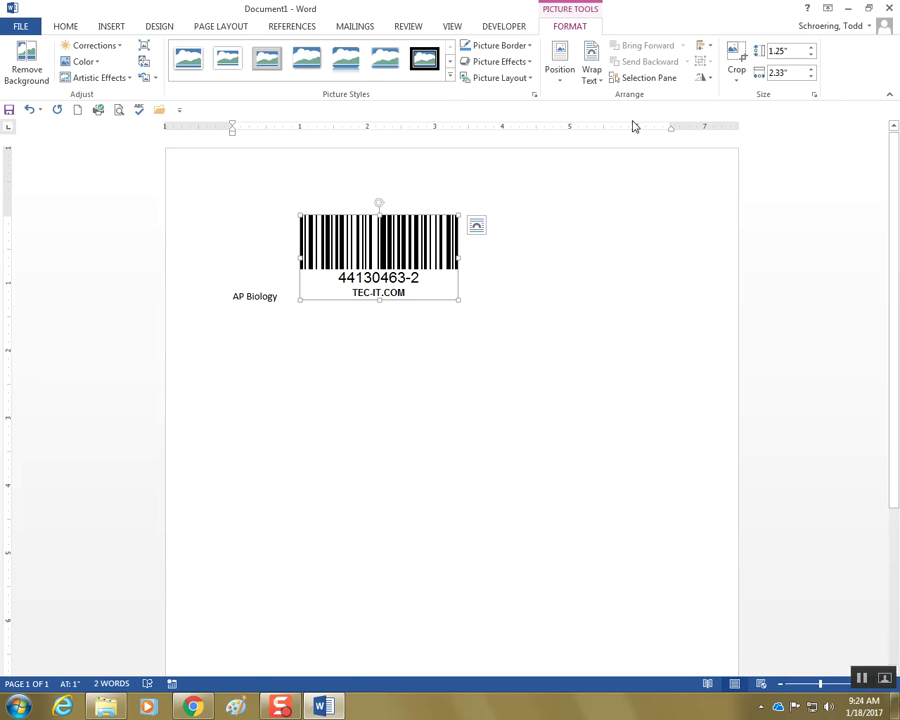
- Crop the TEC-IT.COM line and the upper part of the bars off the barcode picture, leaving it about 0.49" high
click(735, 55)
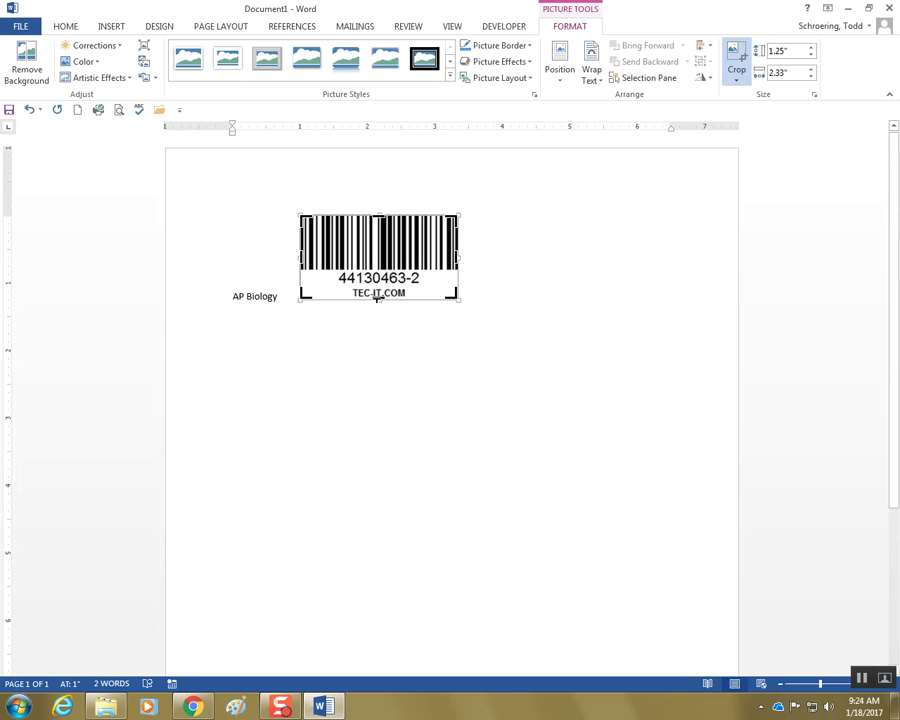
drag(378, 296, 380, 277)
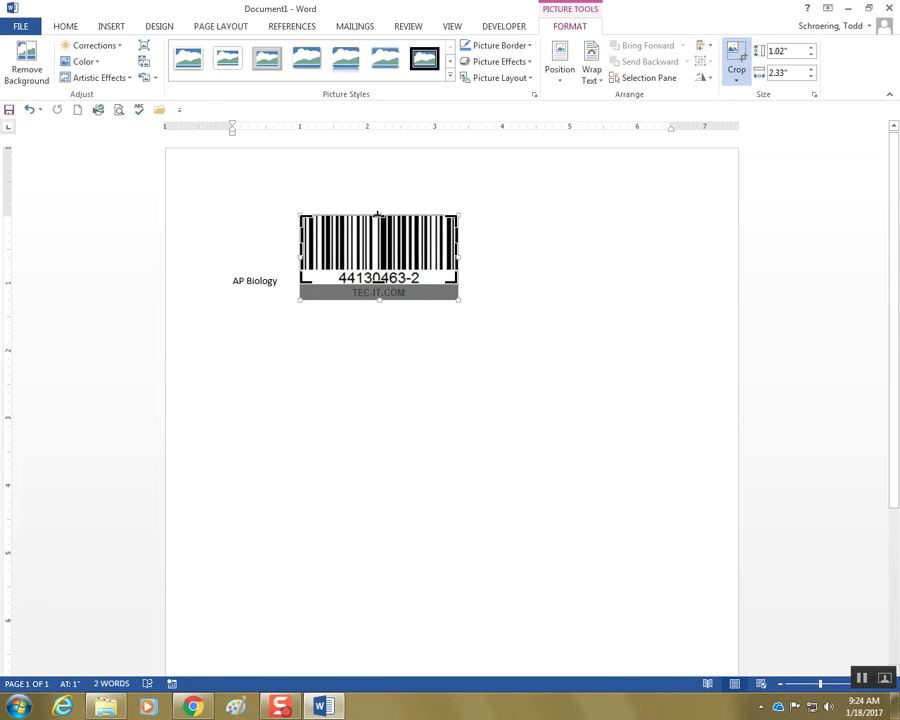
drag(379, 214, 376, 250)
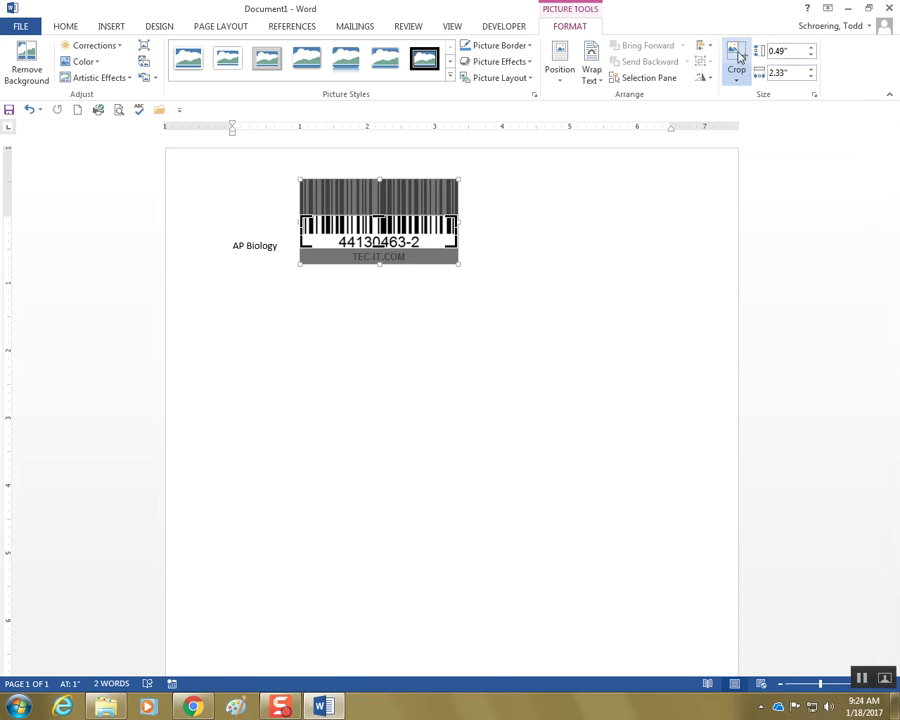
key(Escape)
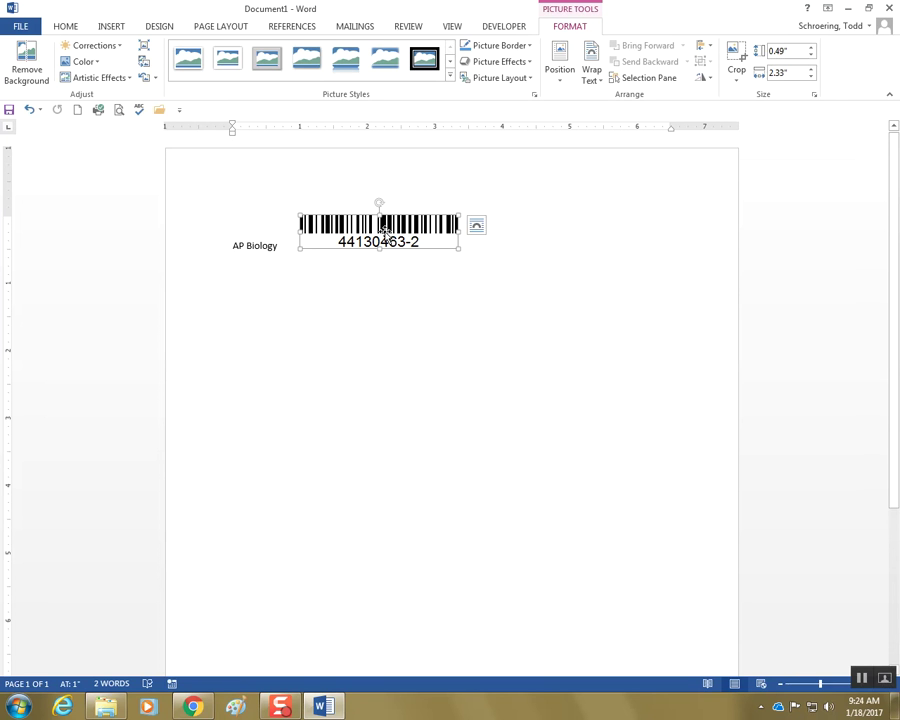
- Crop the printed number off the barcode, leaving it about 0.28" high, and start a new line after the picture
click(735, 57)
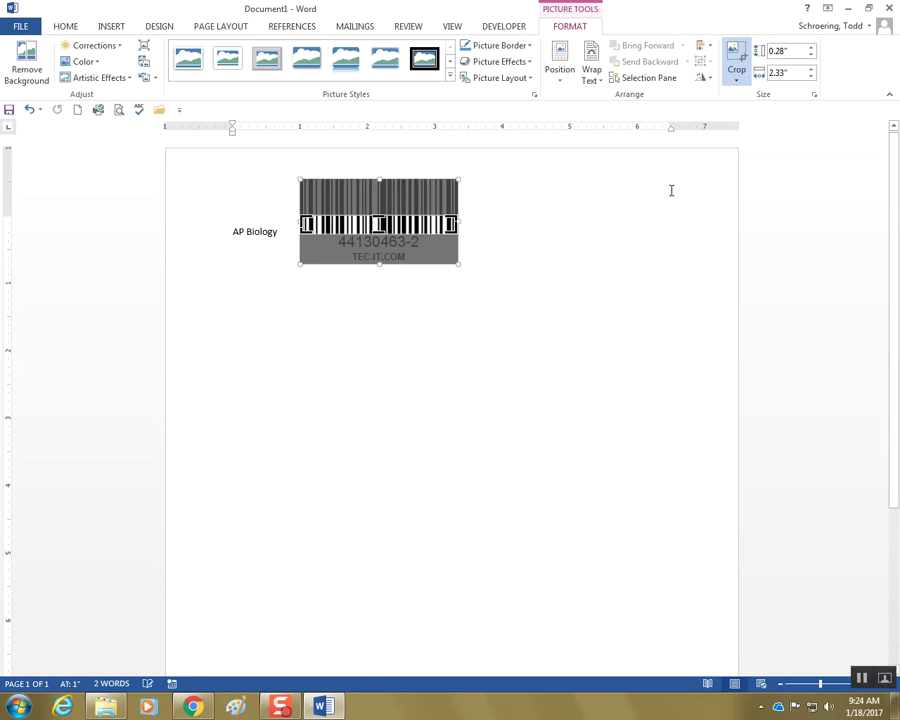
click(736, 60)
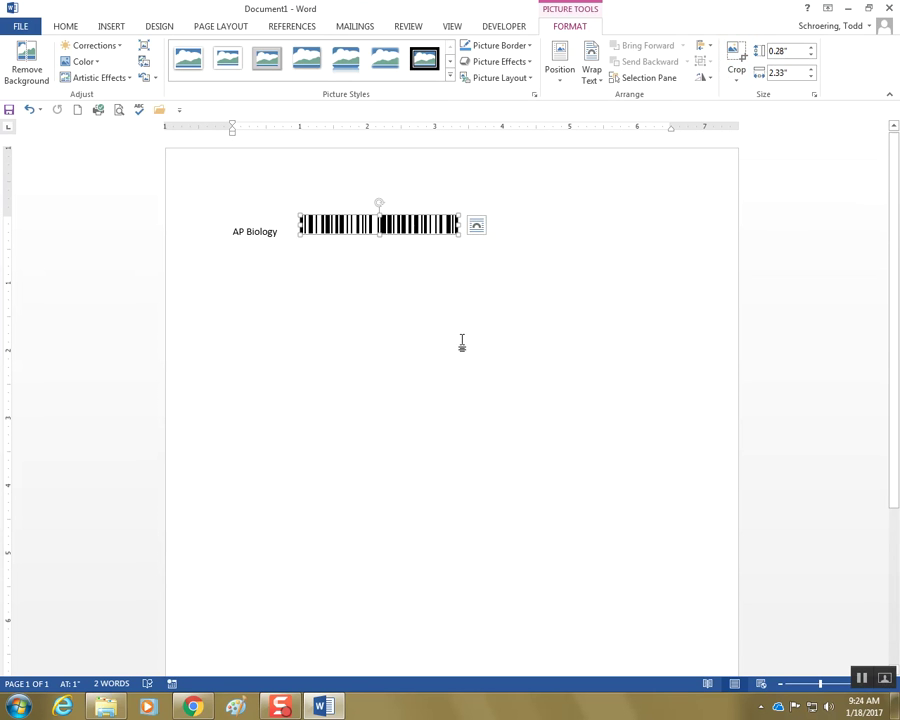
click(502, 240)
key(Return)
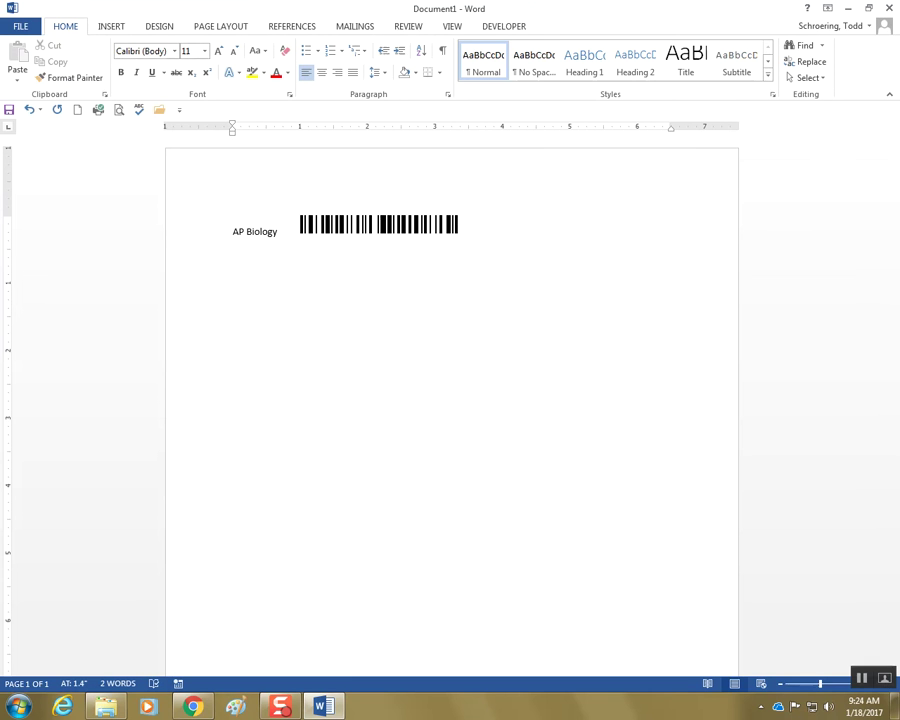